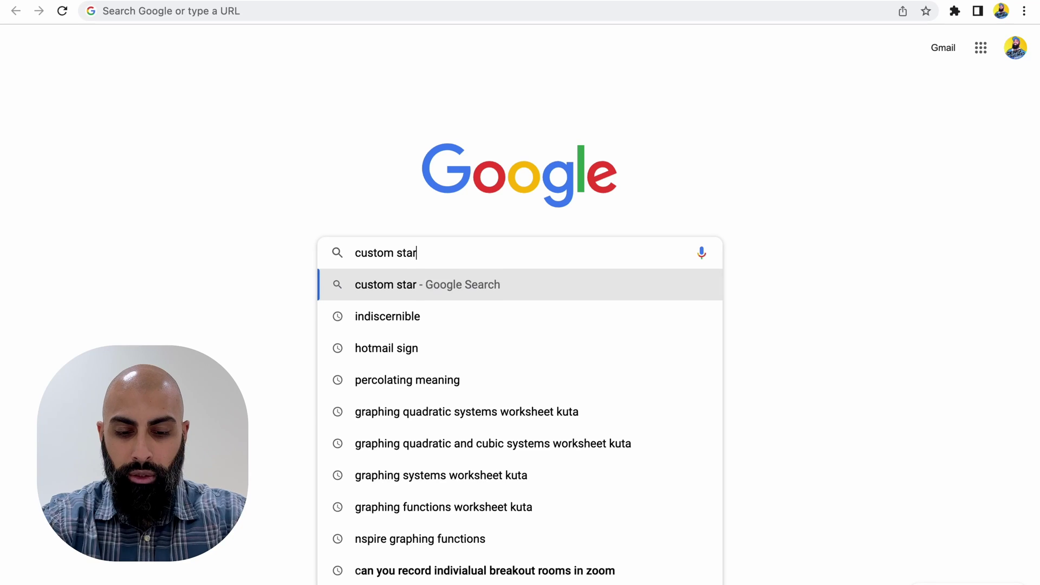
- Search Google for custom start and stop times for YouTube videos
type("t ans stop")
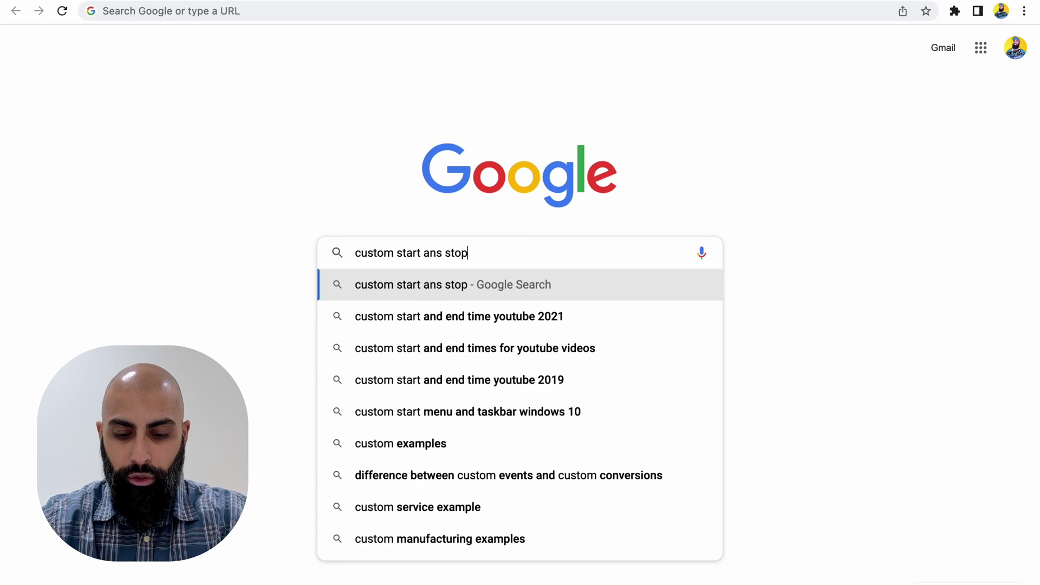
type(" times ytoutube")
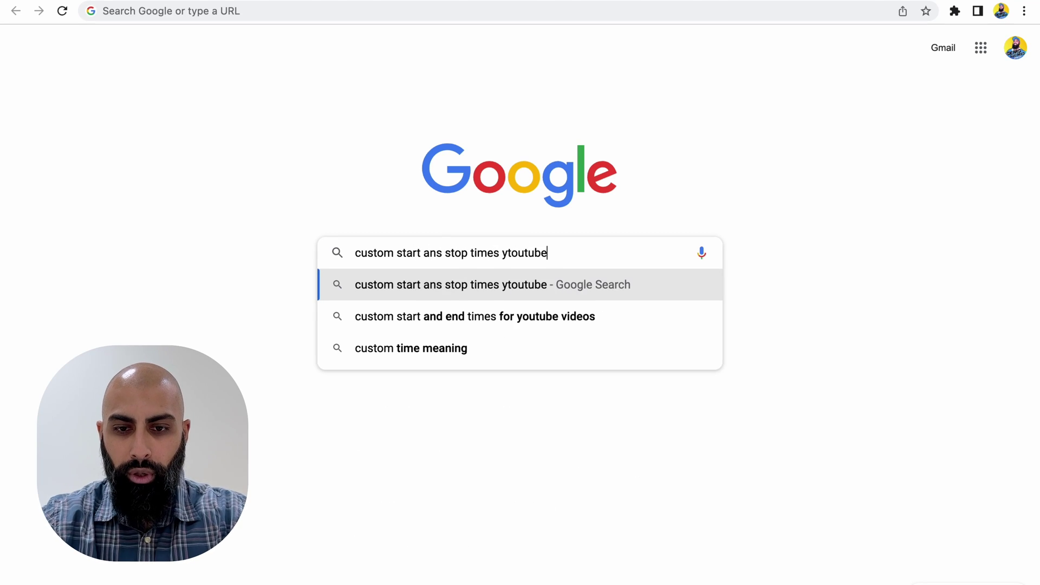
key("Return")
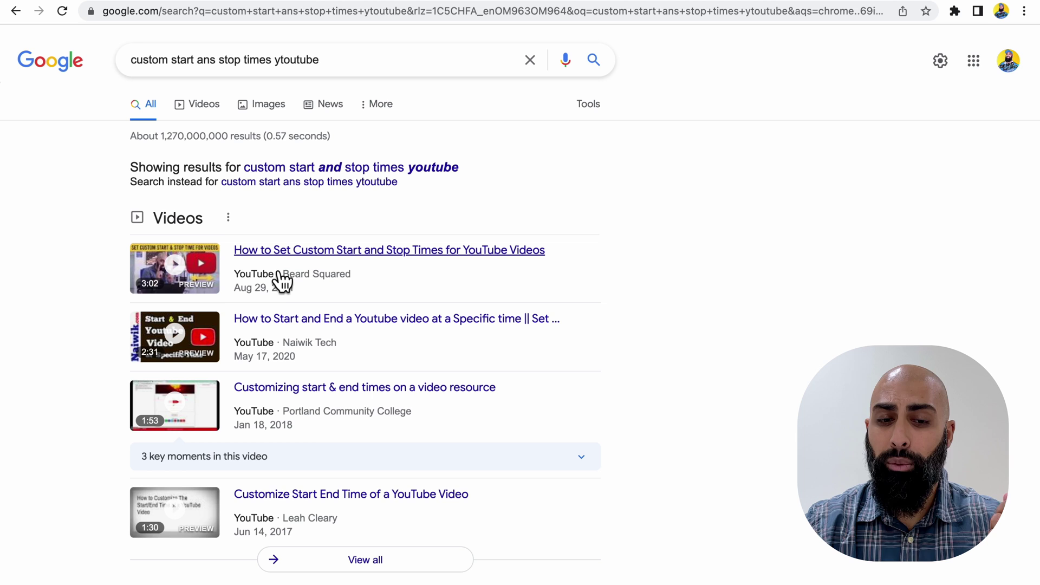
- Open the first result video, pause the ad, and select the src URL in its embed code
left_click(180, 276)
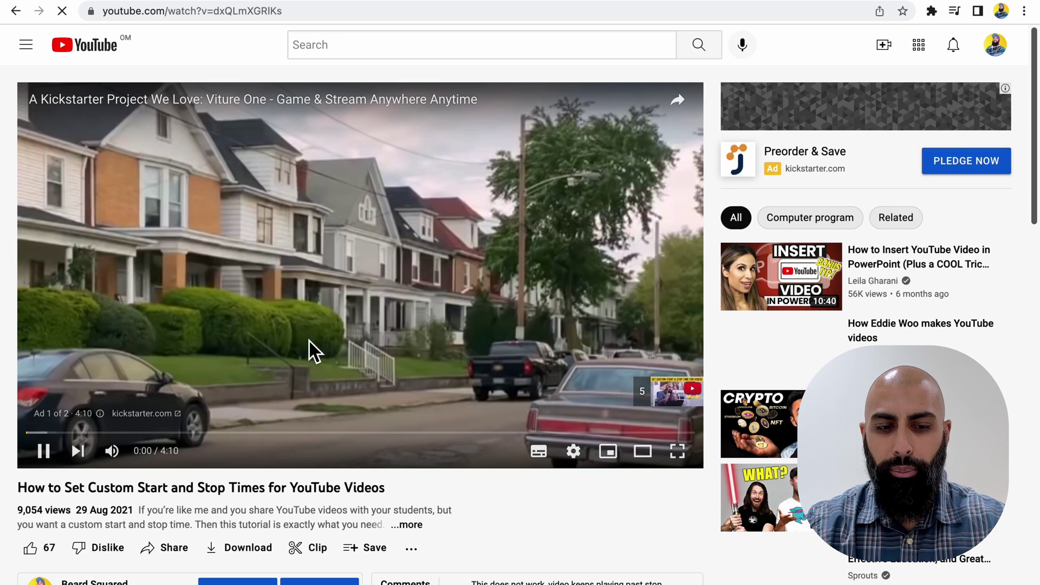
left_click(60, 463)
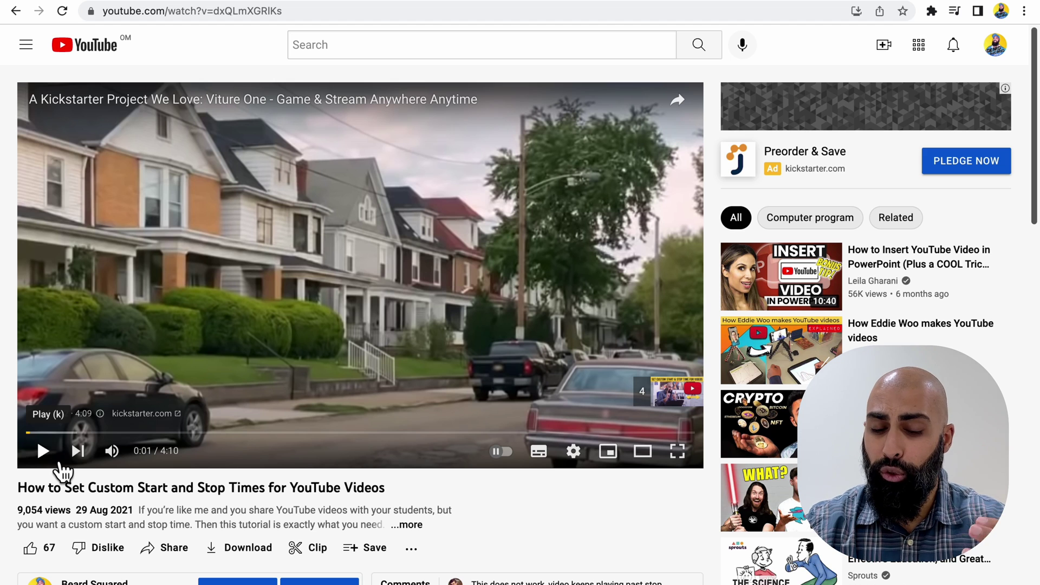
left_click(174, 550)
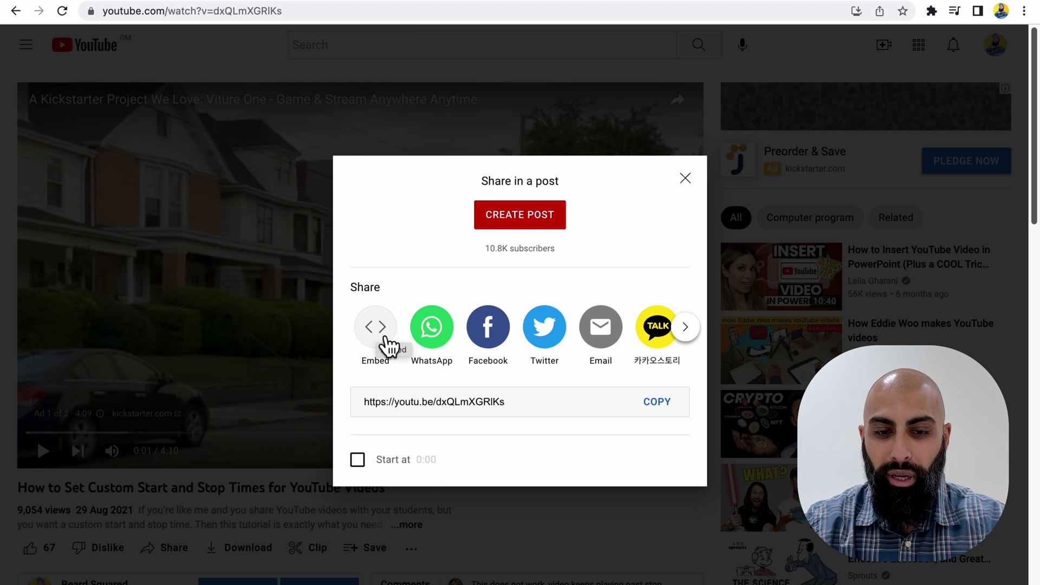
left_click(385, 341)
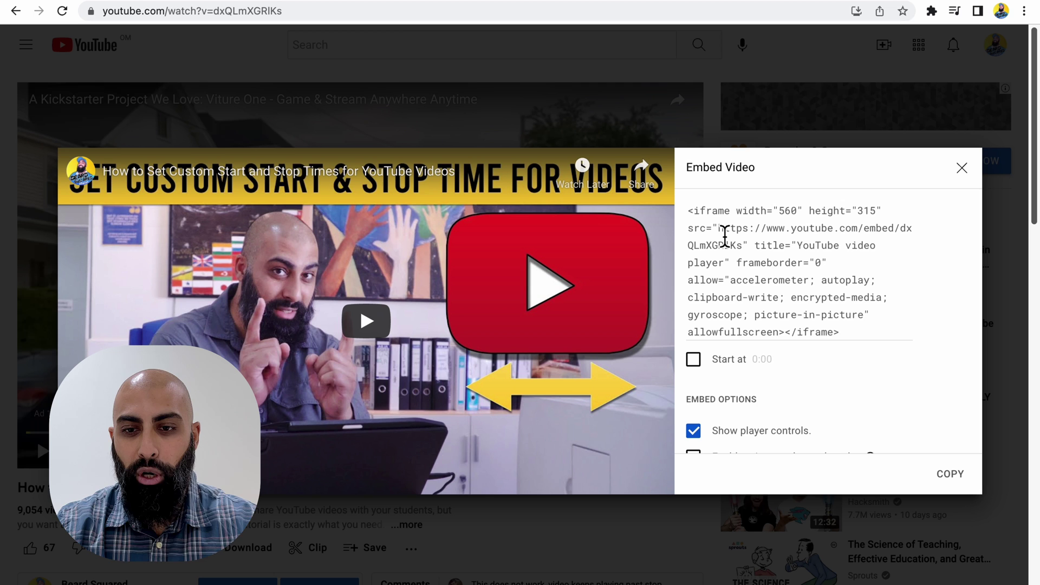
left_click_drag(719, 229, 742, 244)
key("super+c")
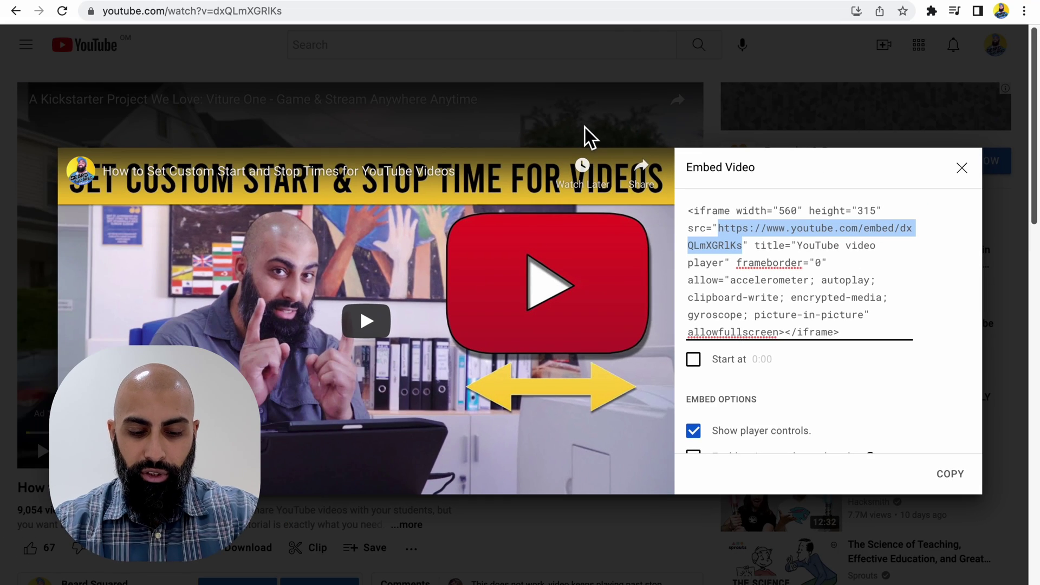
- Launch the Notes app from Spotlight
key("super+space")
type("not")
key("Return")
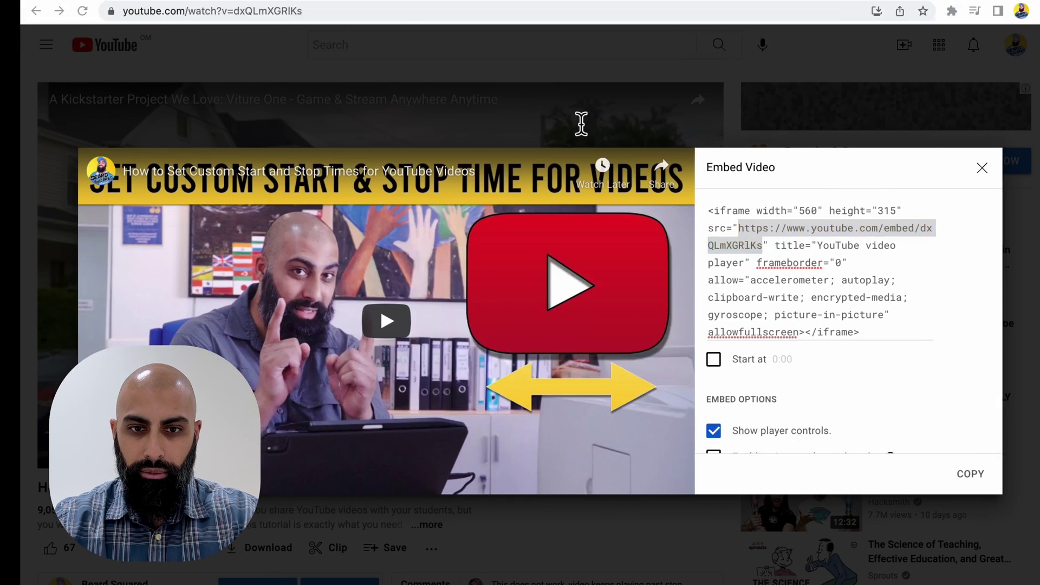
left_click(615, 155)
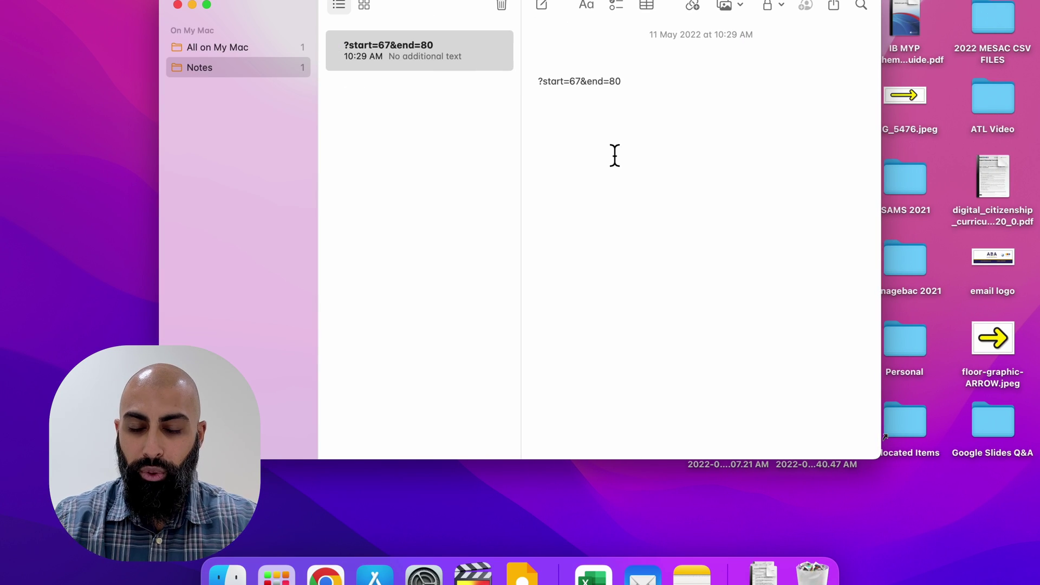
key("Return")
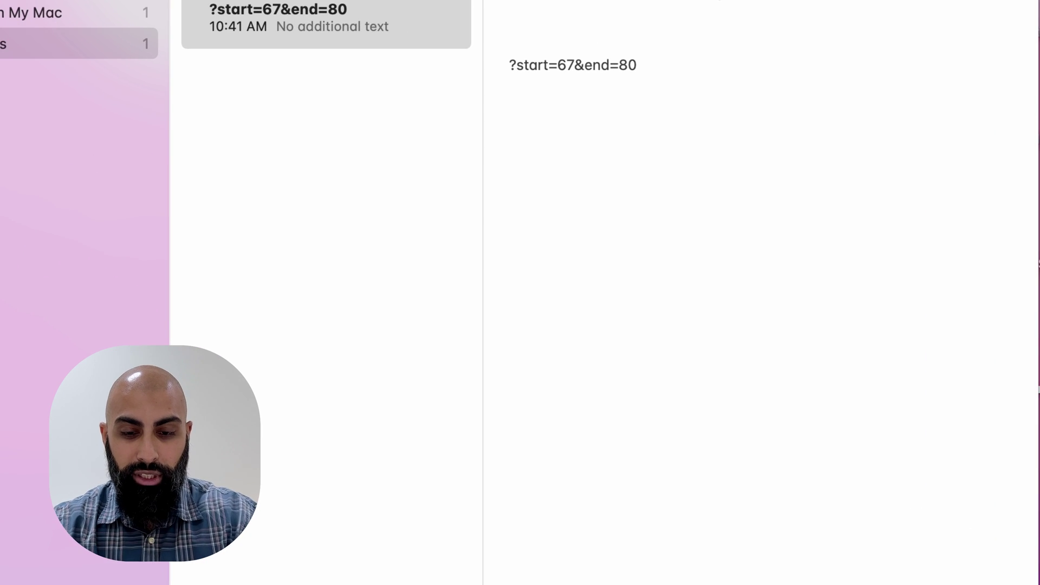
key("super+v")
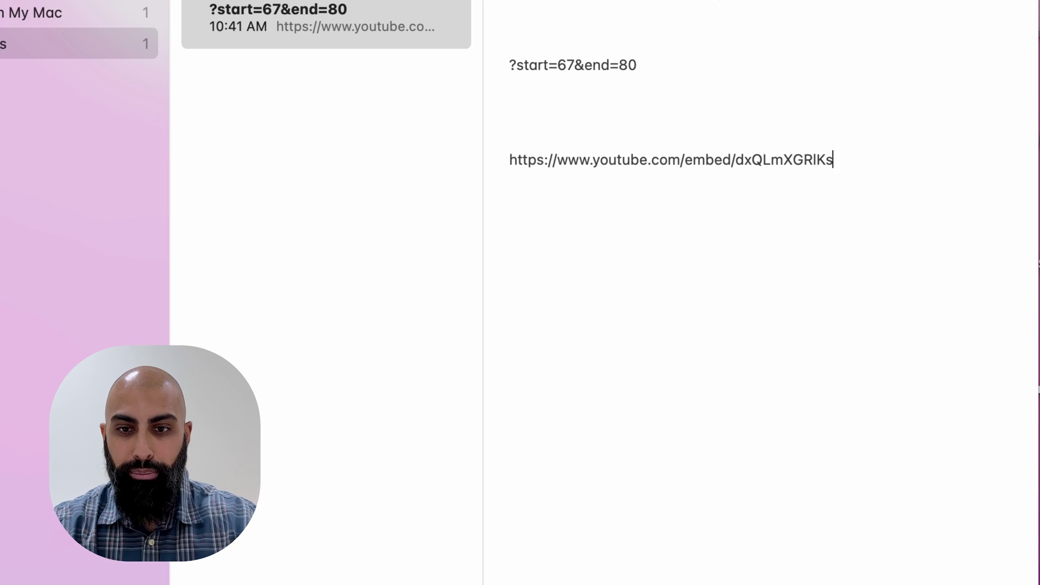
double_click(708, 160)
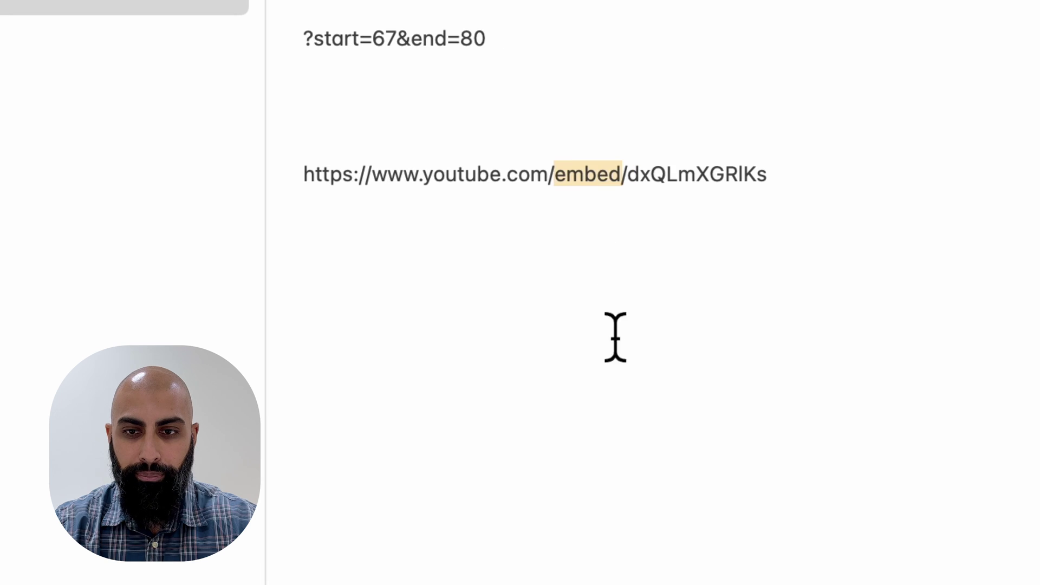
left_click(583, 303)
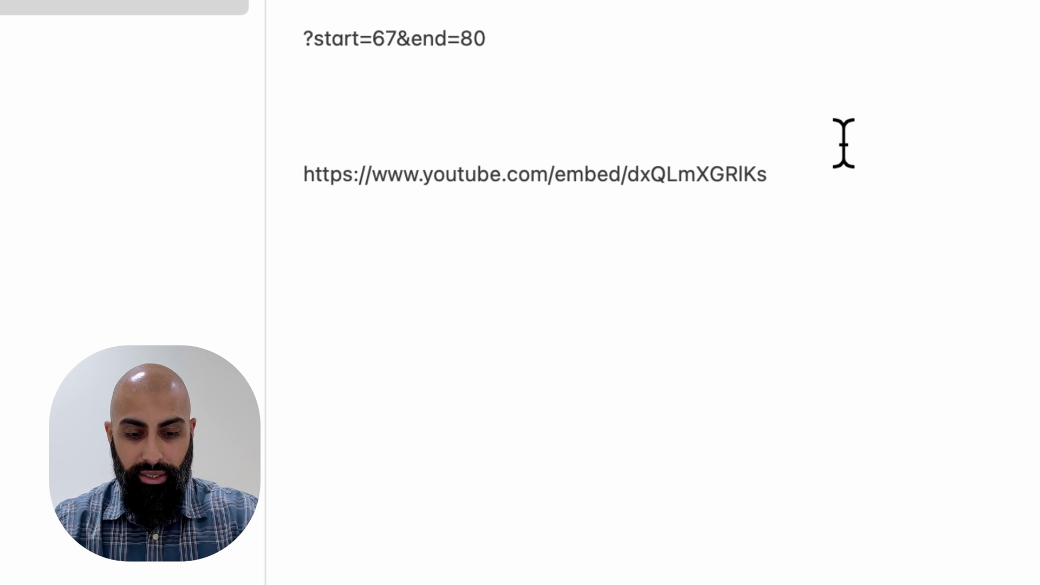
- Append ?start=62&end=67 to the embed URL and select the full link for copying
type("?")
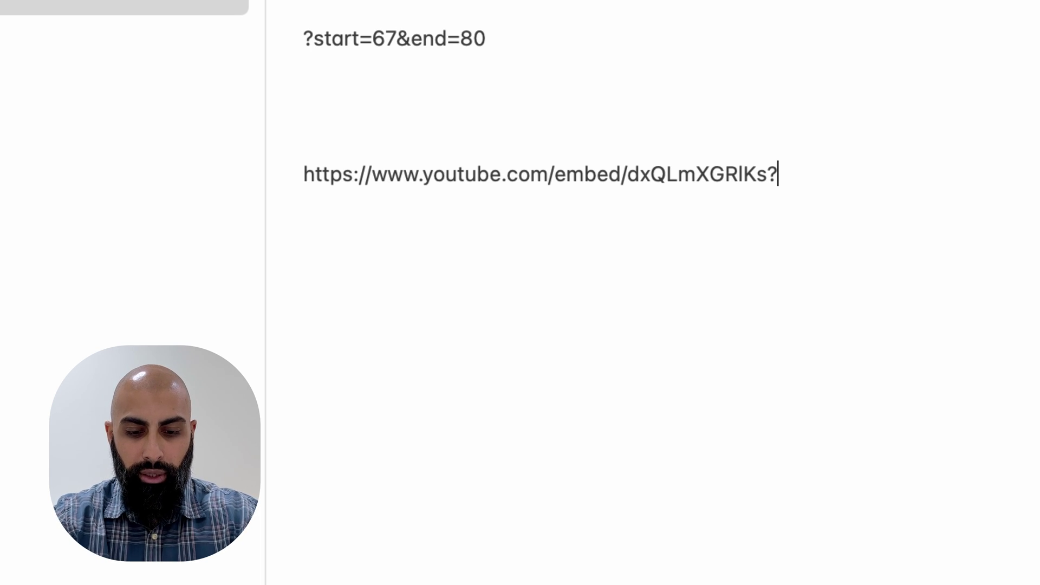
type("start")
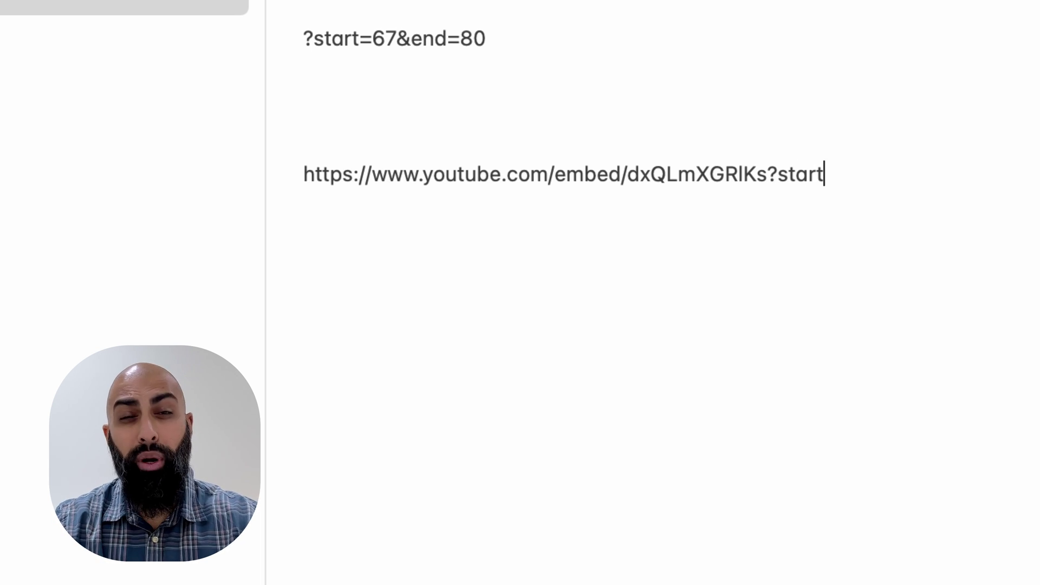
type("=")
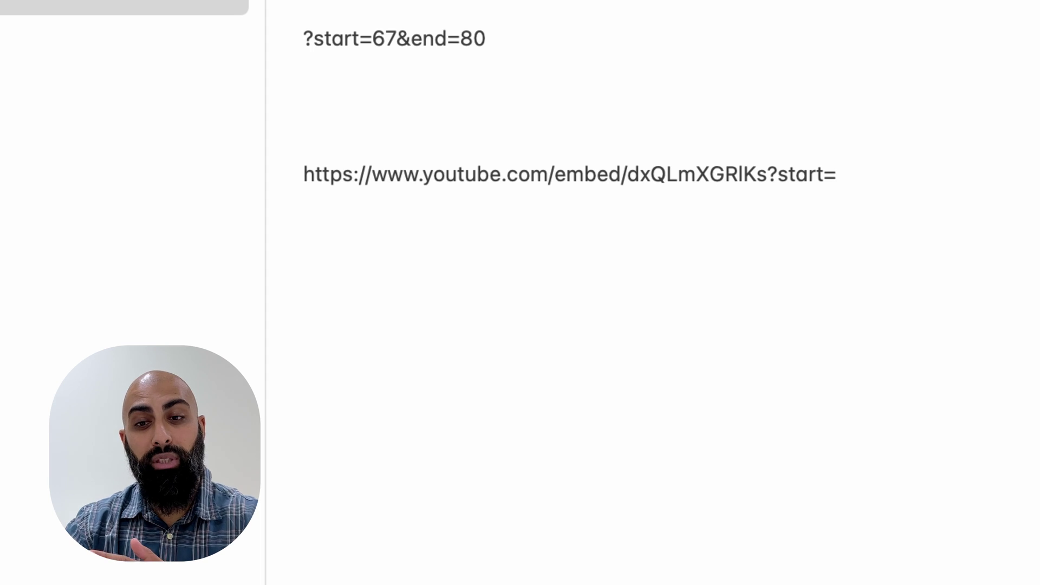
type("62")
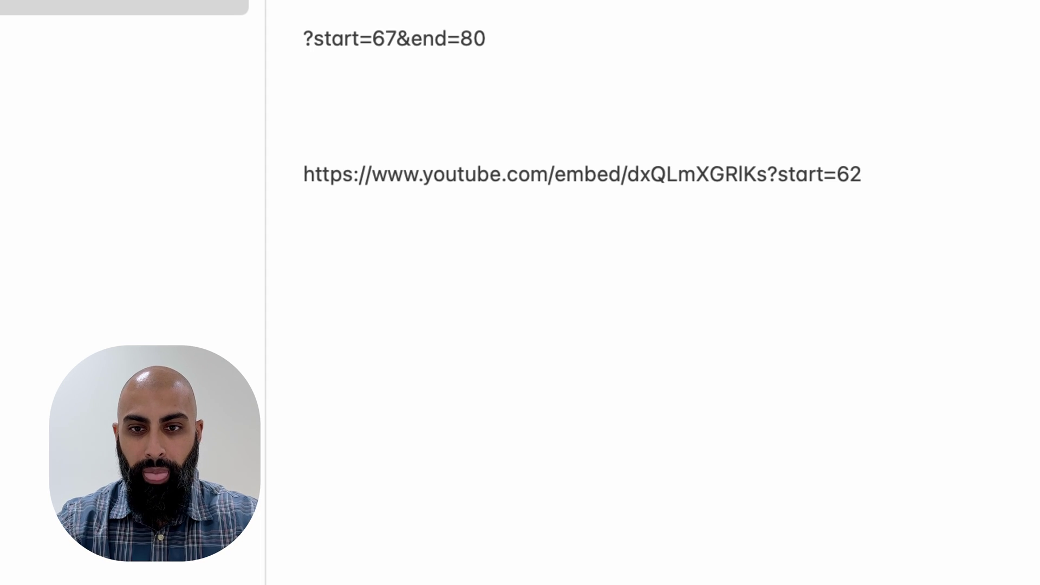
type("&")
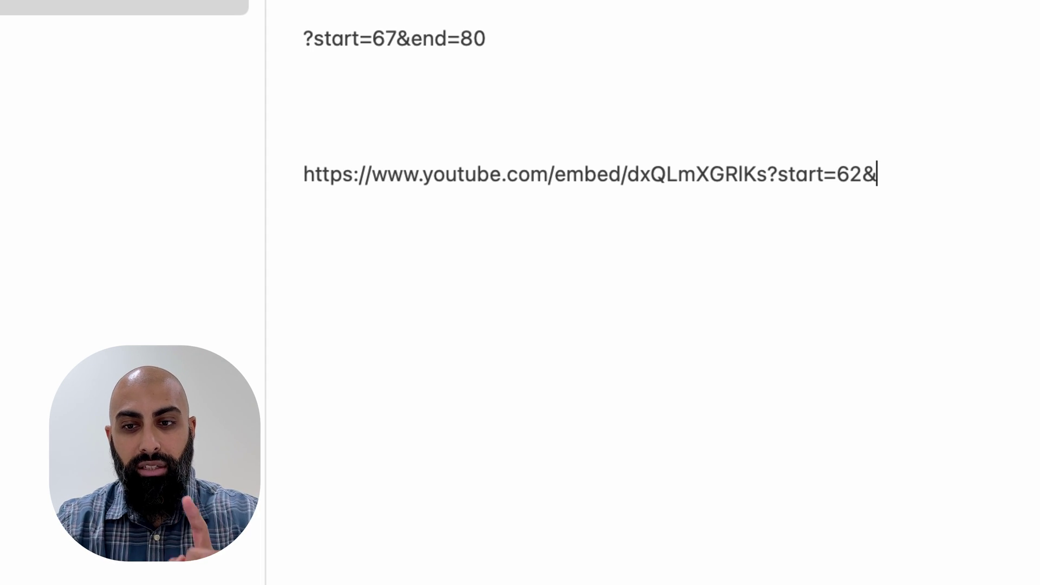
type("end=")
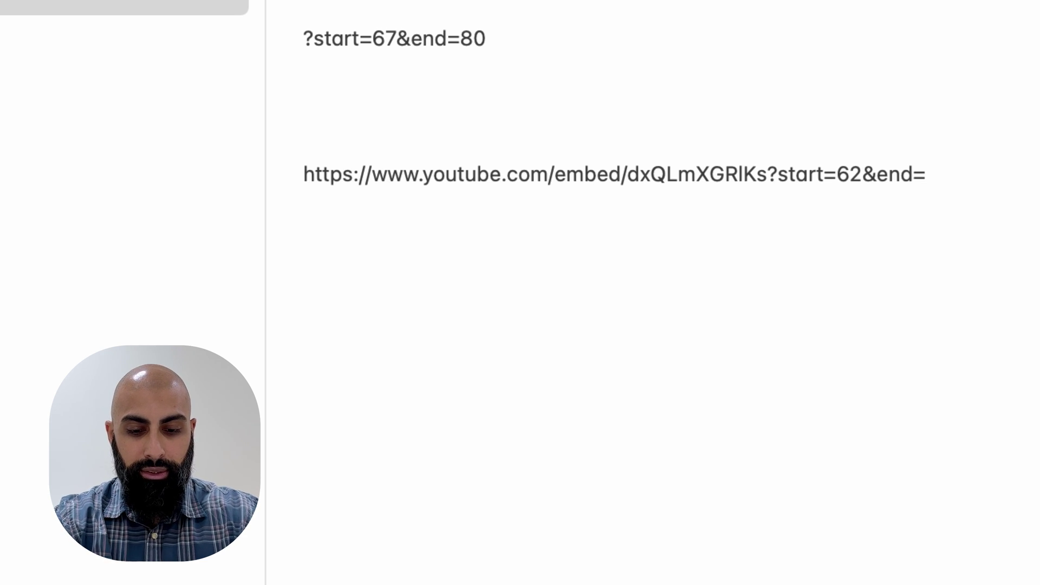
type("67")
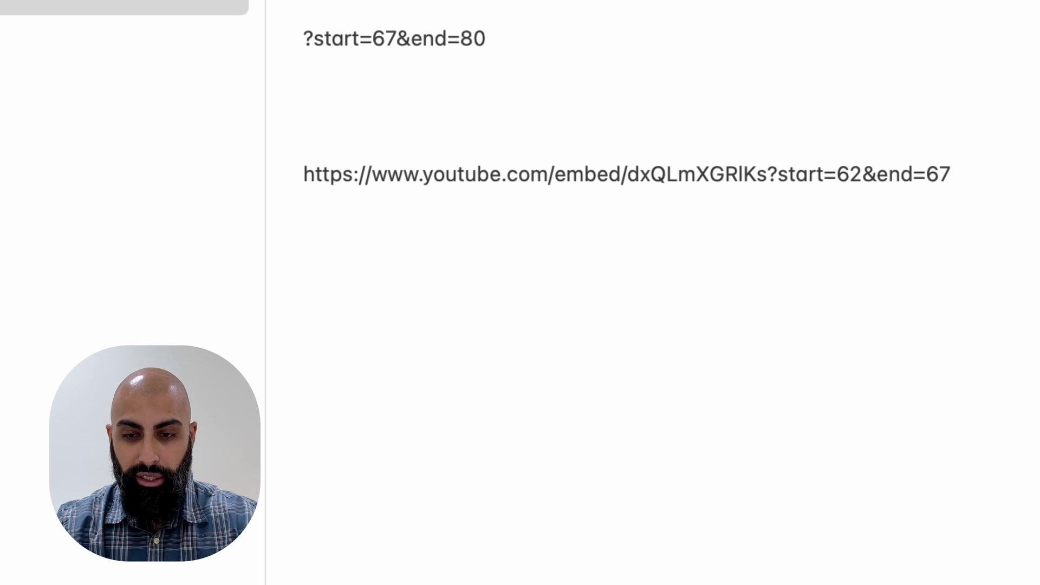
key("super+shift+Left")
key("ctrl+c")
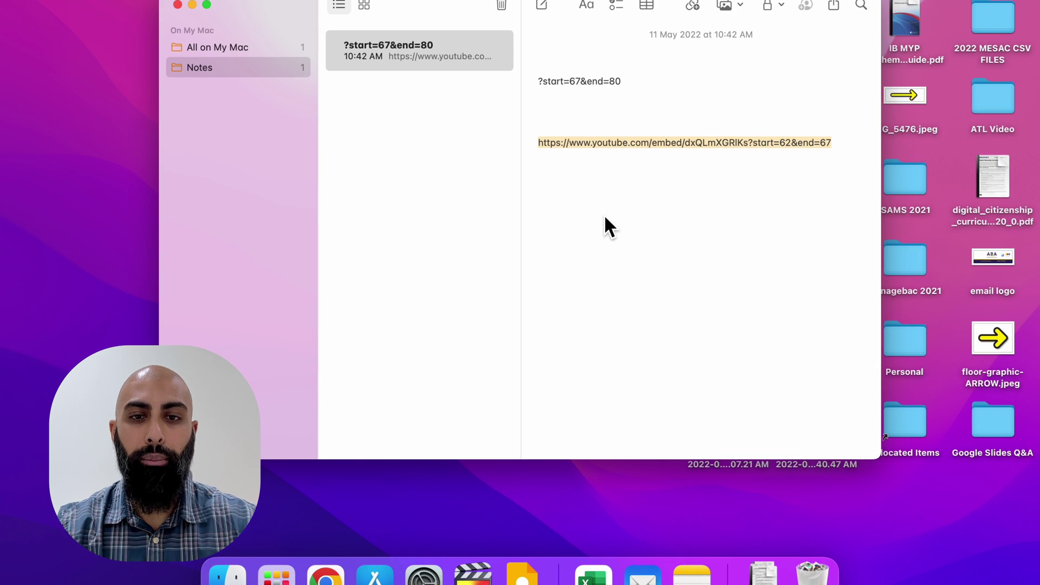
- Load the copied start=62&end=67 embed URL in a new Chrome tab to test the trimmed clip
key("ctrl+Up")
left_click(526, 11)
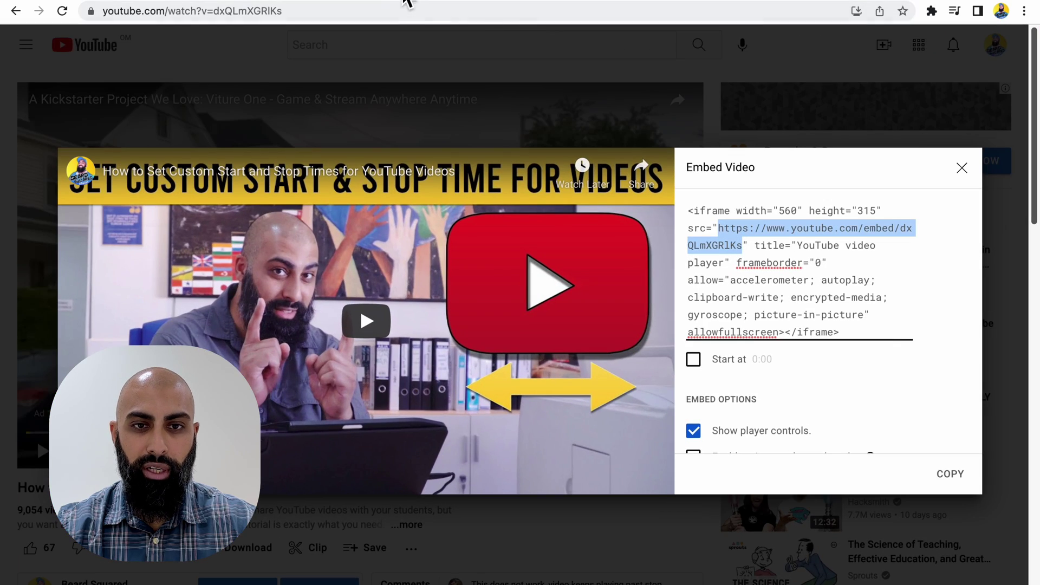
key("super+t")
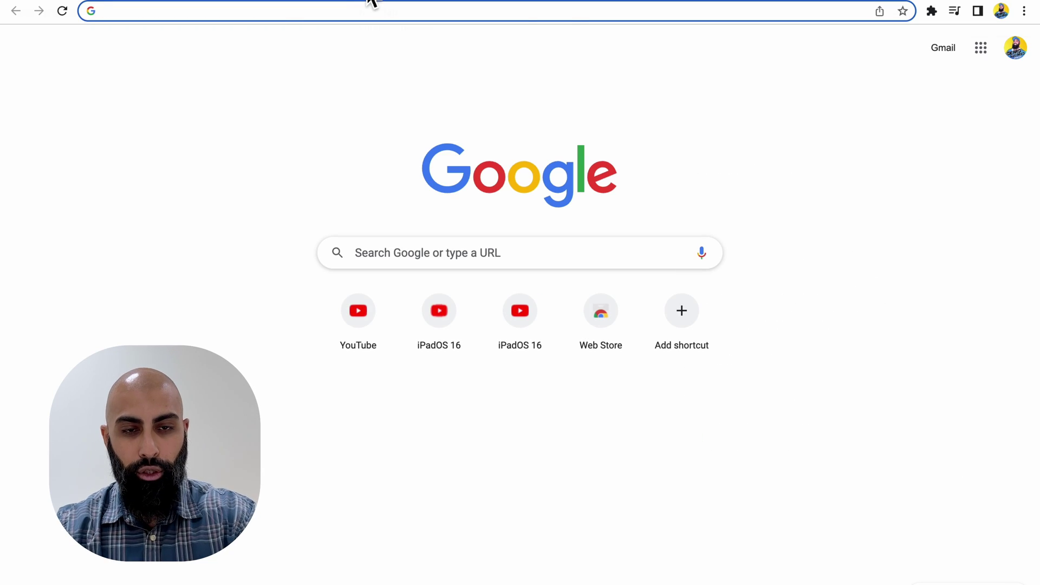
type("https://www.youtube.com/embed/dxQLmXGRIKs?start=62&end=67")
key("Return")
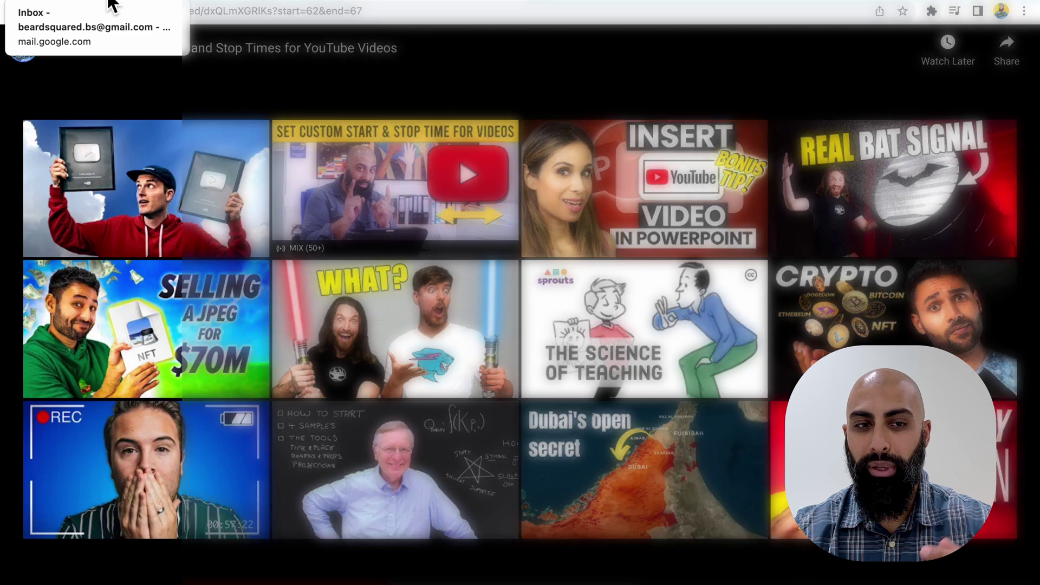
- Start a new Gmail message addressed to the suggested contact
left_click(108, 1)
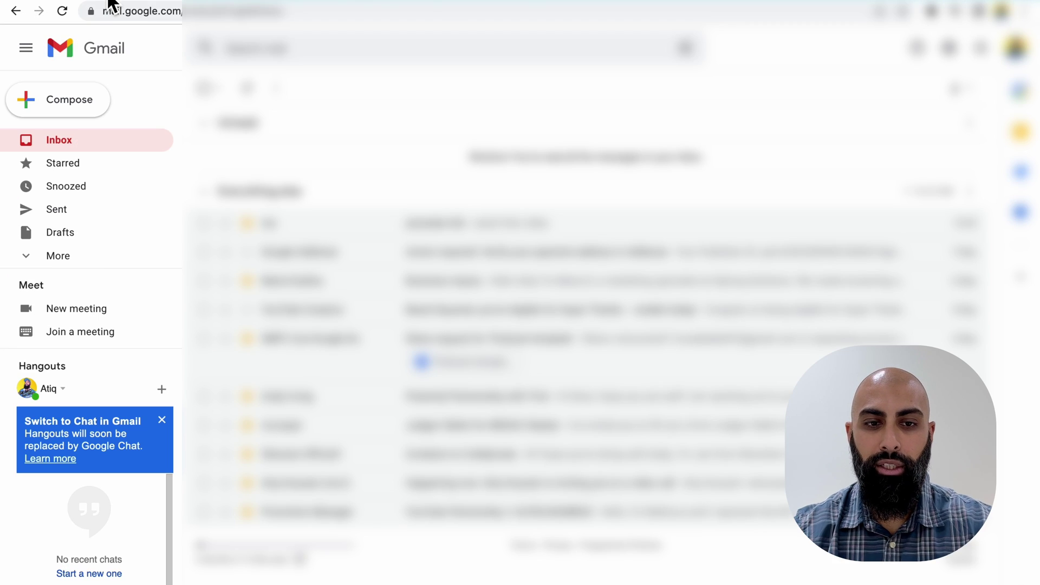
left_click(87, 111)
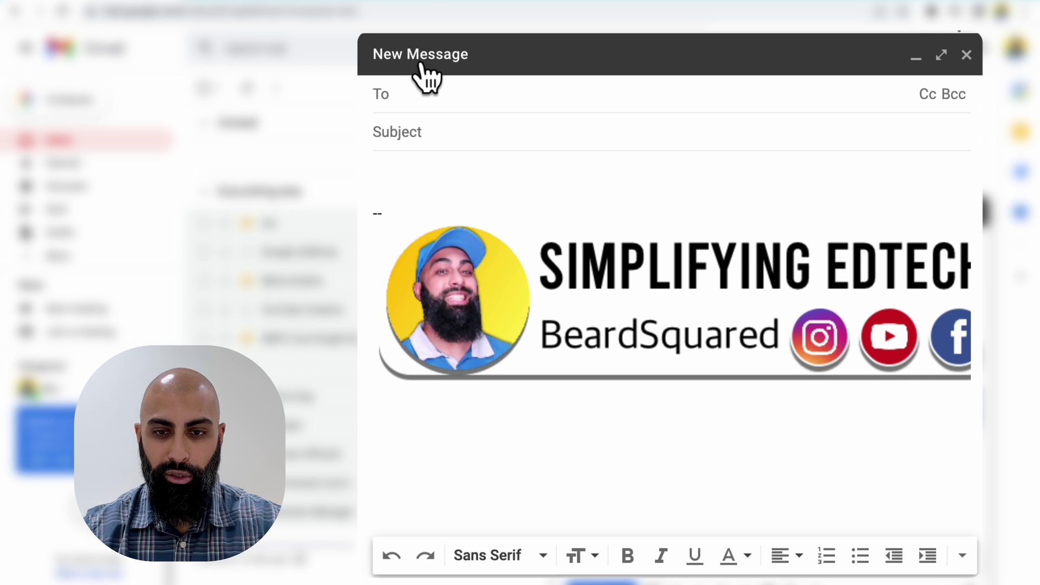
type("beard")
left_click(510, 136)
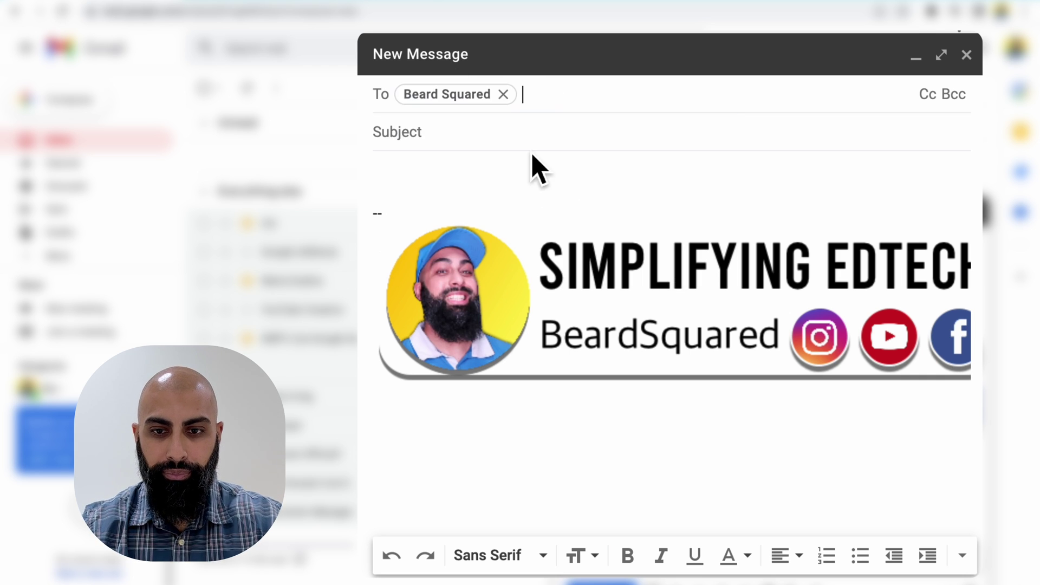
- Enter subject 'Youtube link' and body 'Please watch this video', then select the body line
left_click(468, 140)
type("Y")
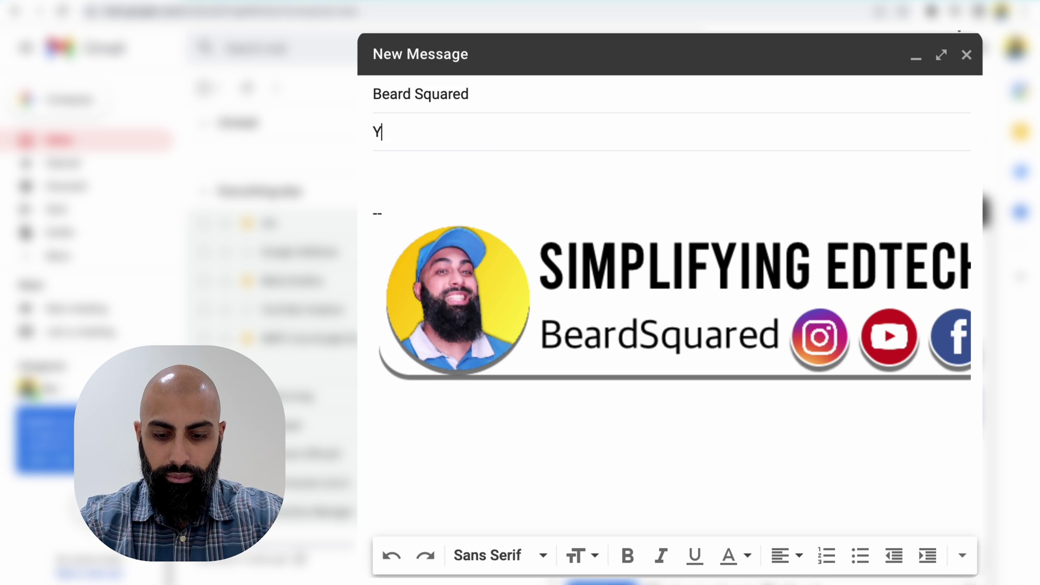
type("outube link")
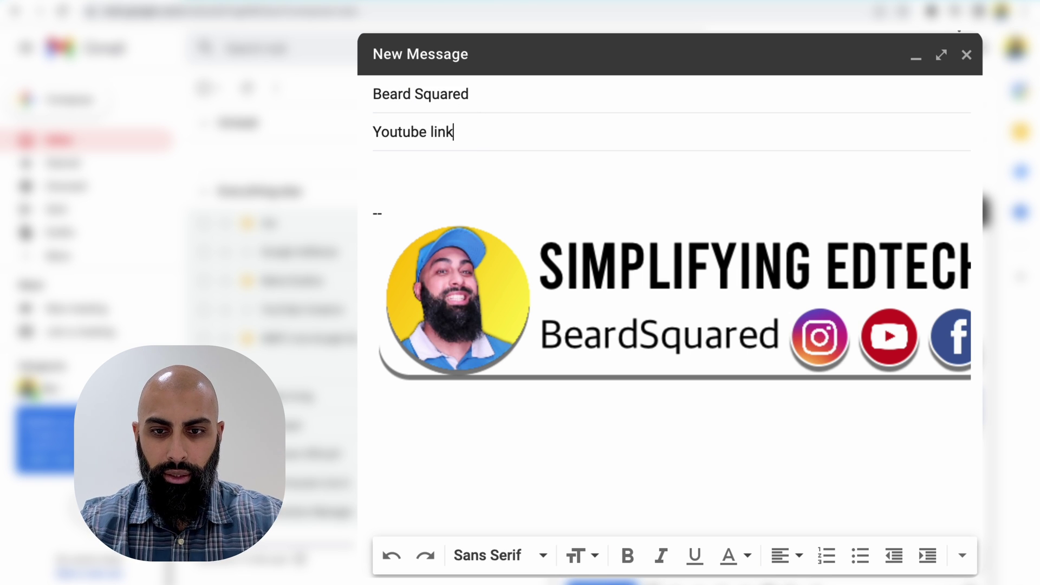
left_click(473, 172)
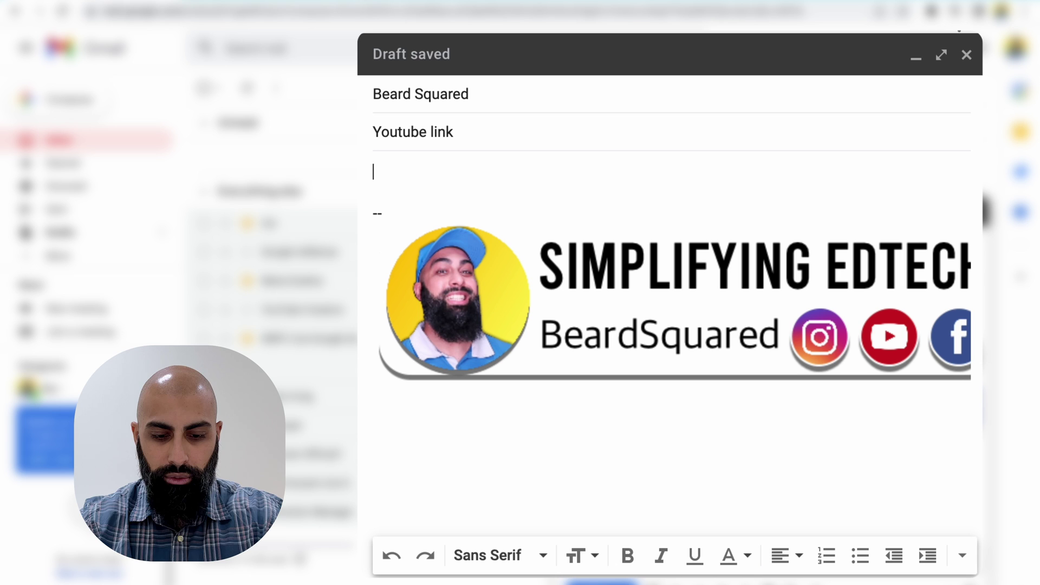
type("Please watc")
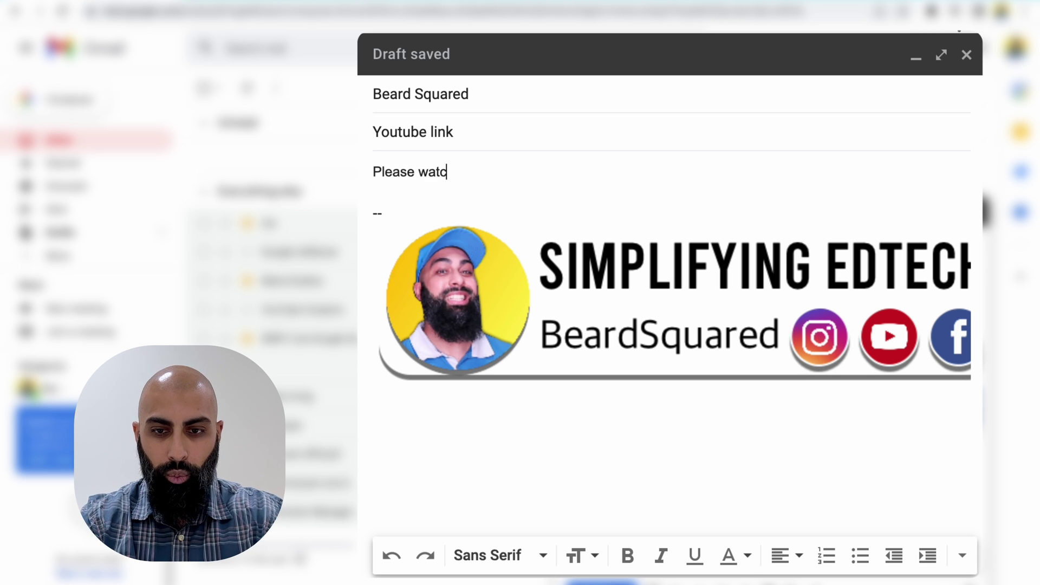
type("h this video")
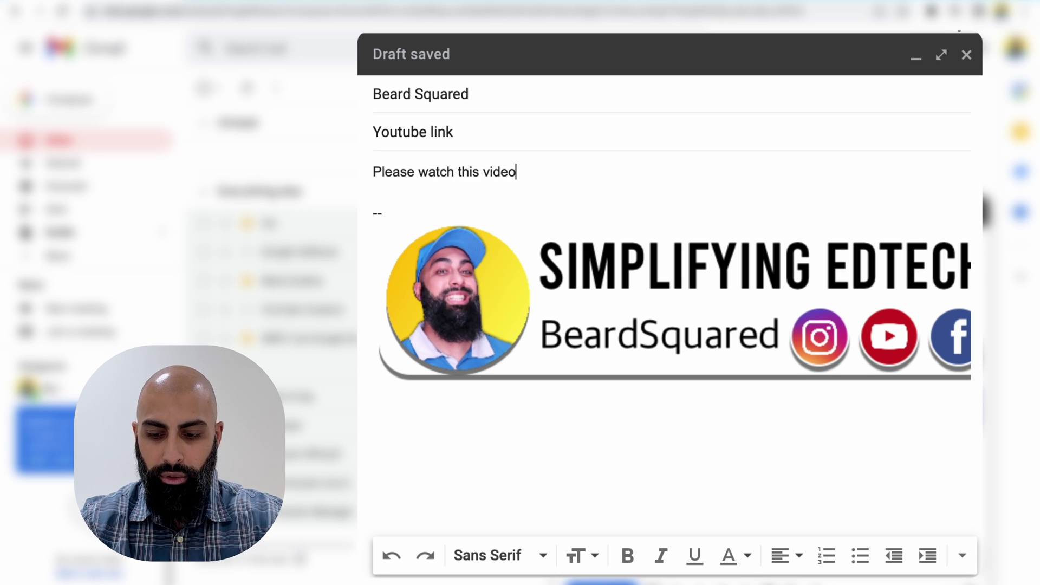
key("shift+Home")
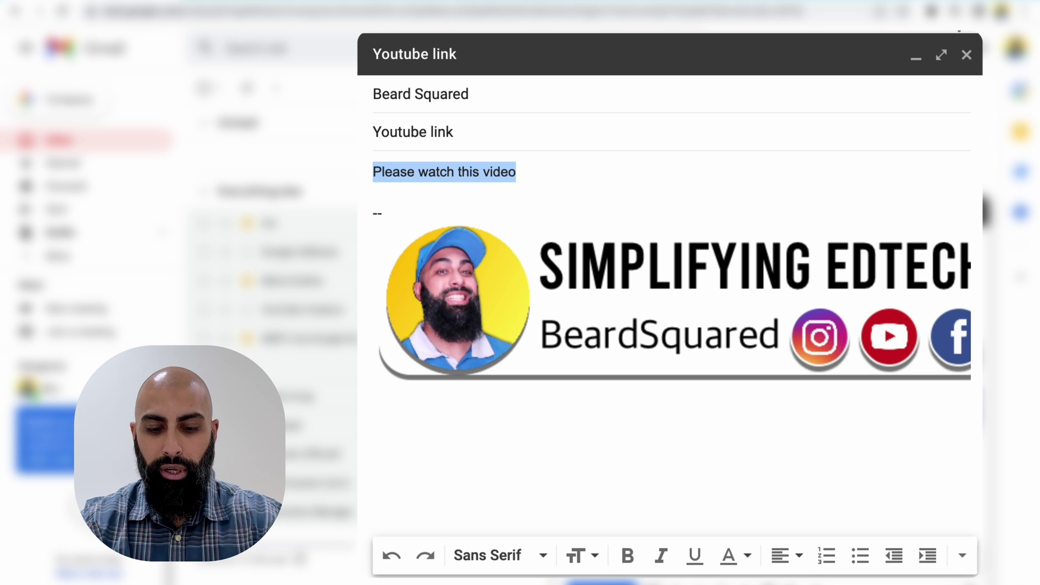
- Hyperlink 'Please watch this video' to the start=62&end=67 embed URL and send the email
key("ctrl+k")
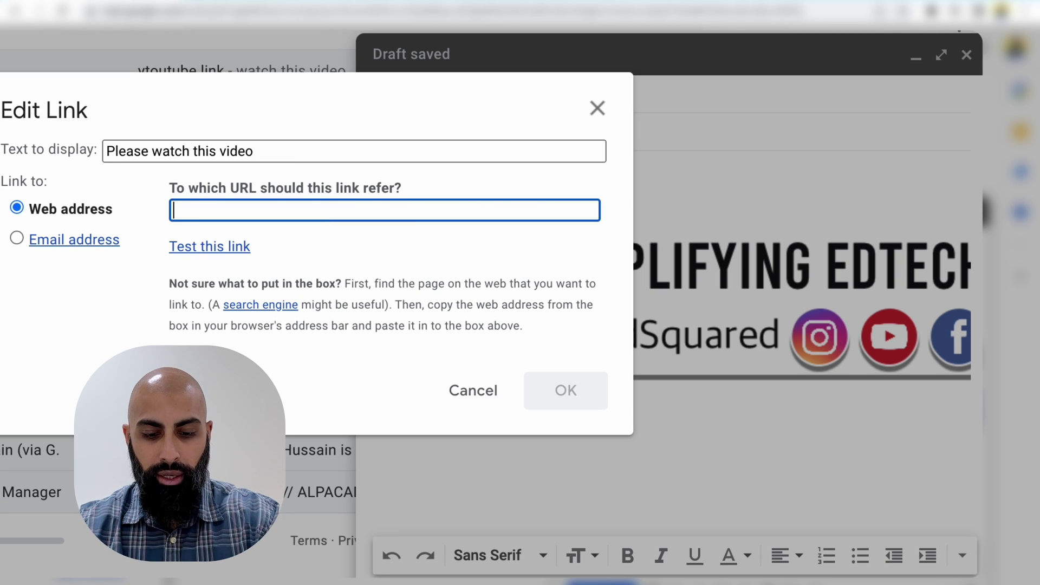
key("ctrl+v")
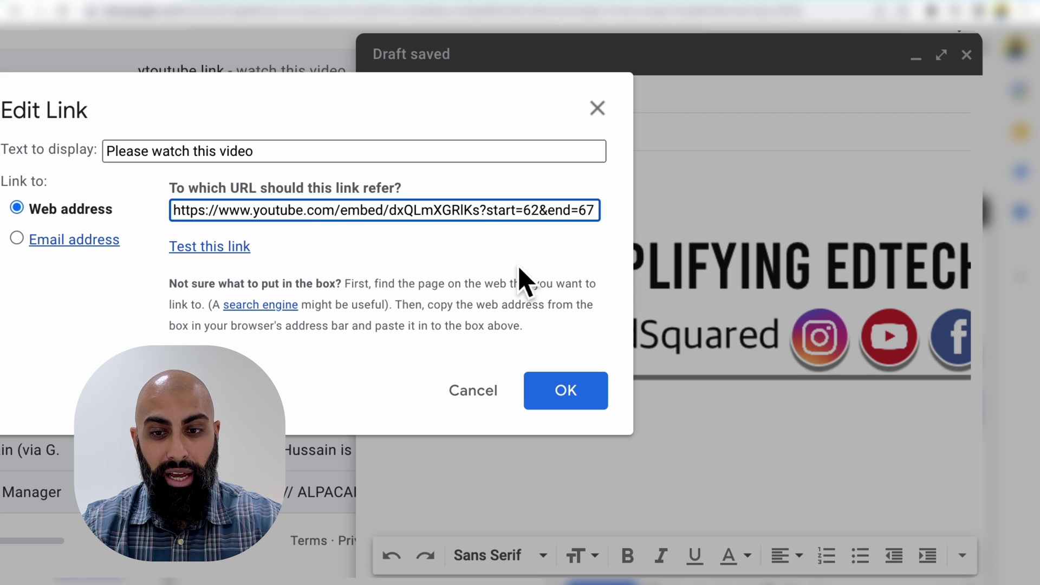
left_click(583, 406)
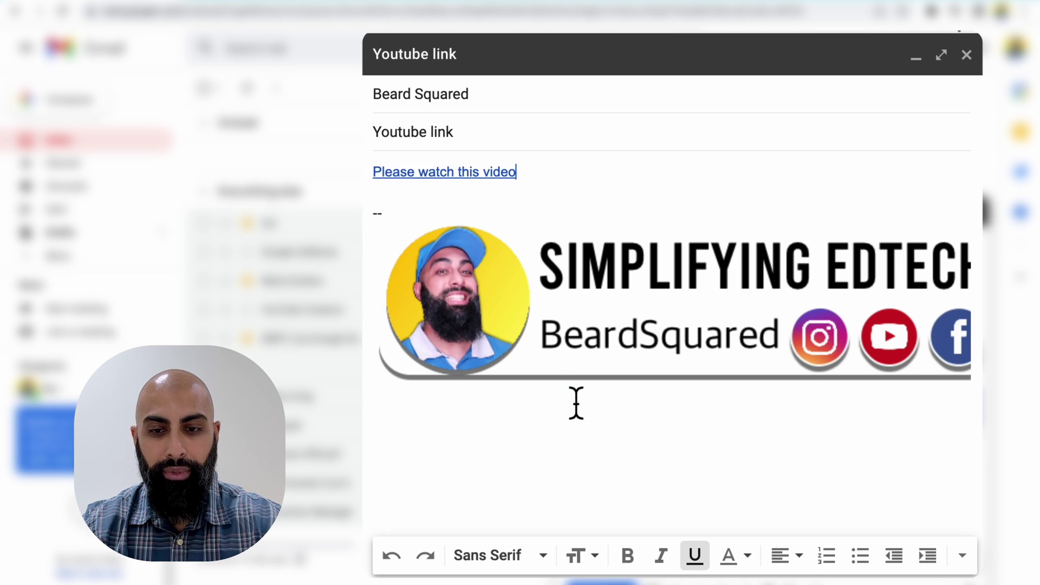
key("ctrl+Return")
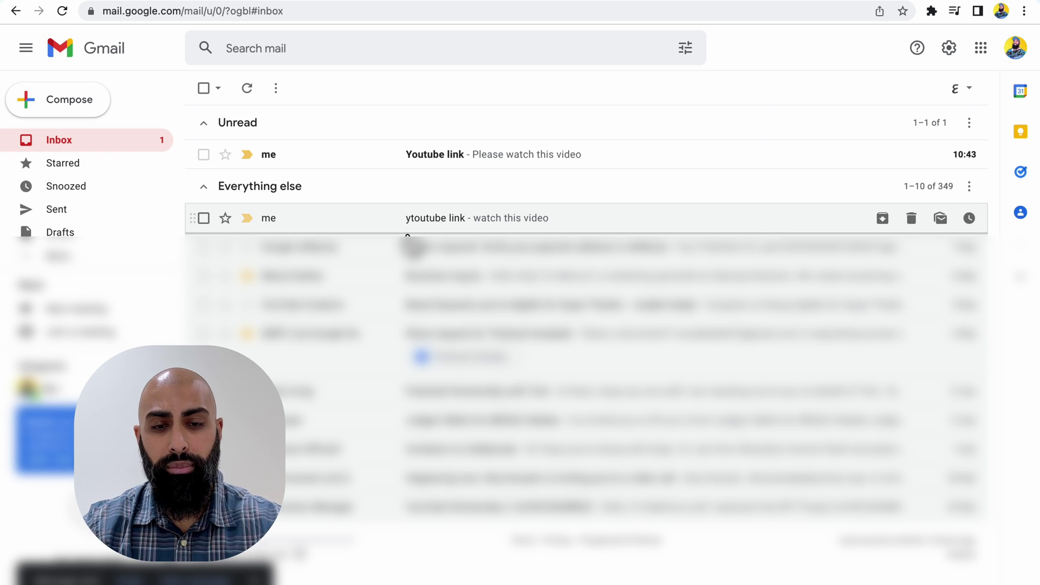
- Open the received 'Youtube link' email and follow its 'Please watch this video' link
left_click(349, 158)
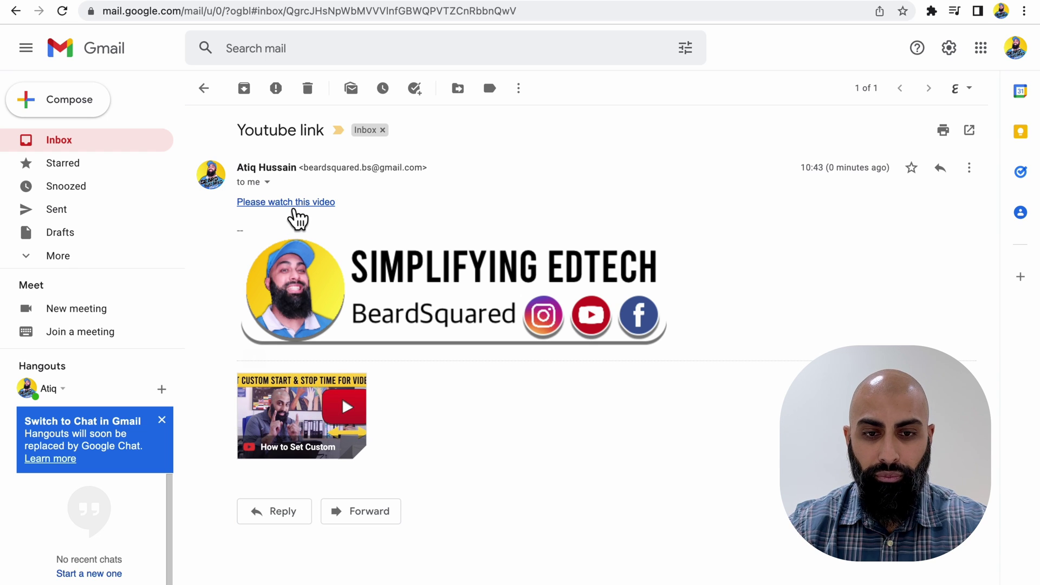
left_click(297, 219)
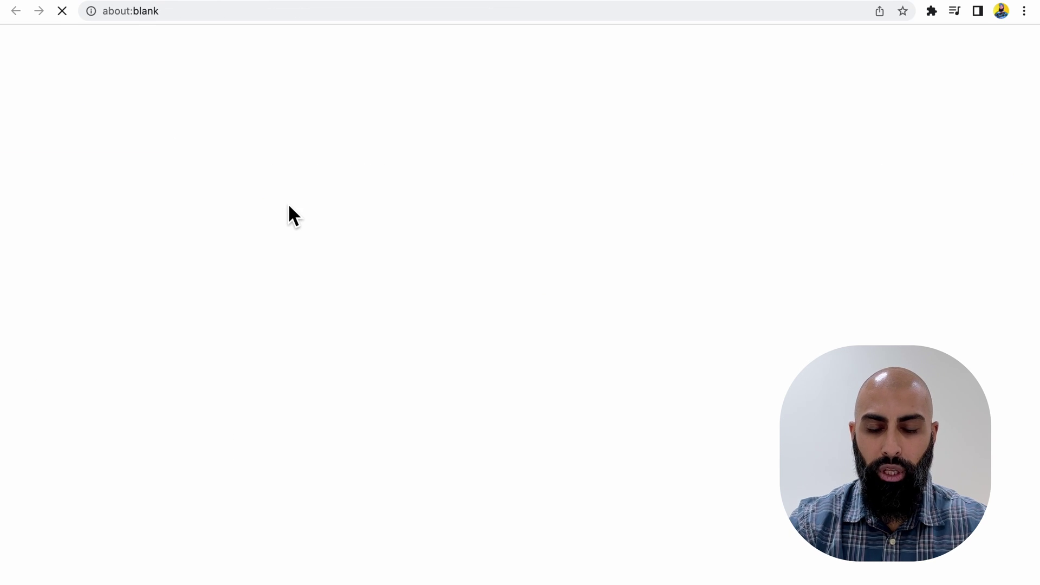